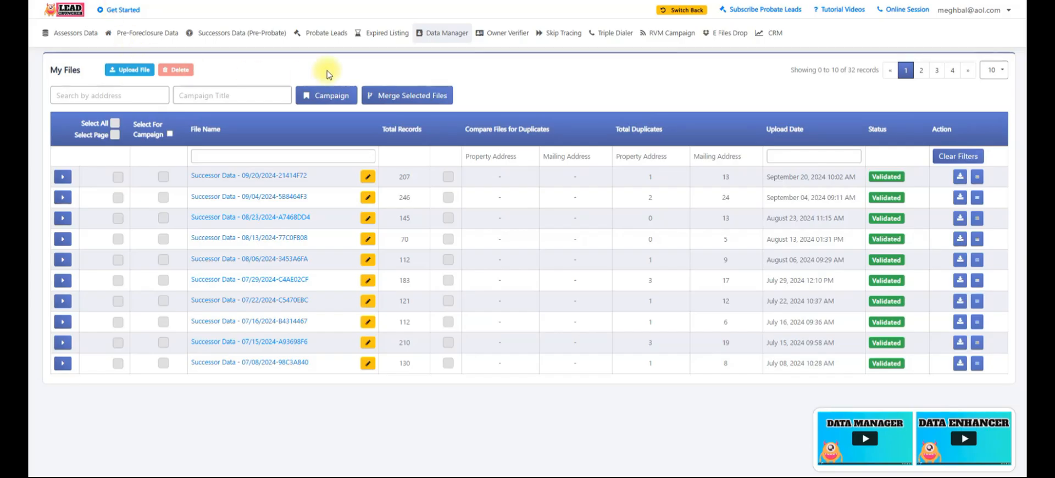
# Switch to File Explorer and open Missing Zip codes records.xlsx from the Missing Zip Codes to Appened folder
pyautogui.moveTo(432, 34)
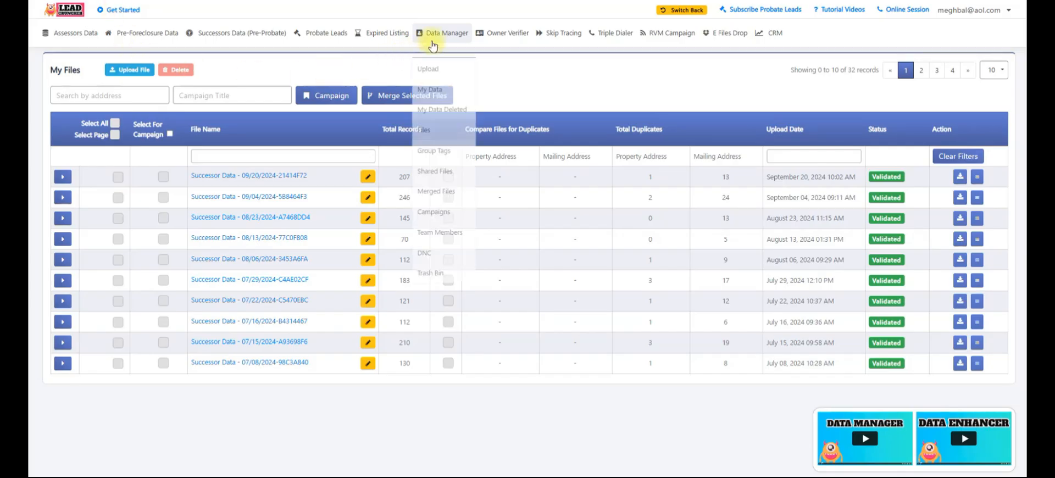
pyautogui.hotkey('alt', 'Tab')
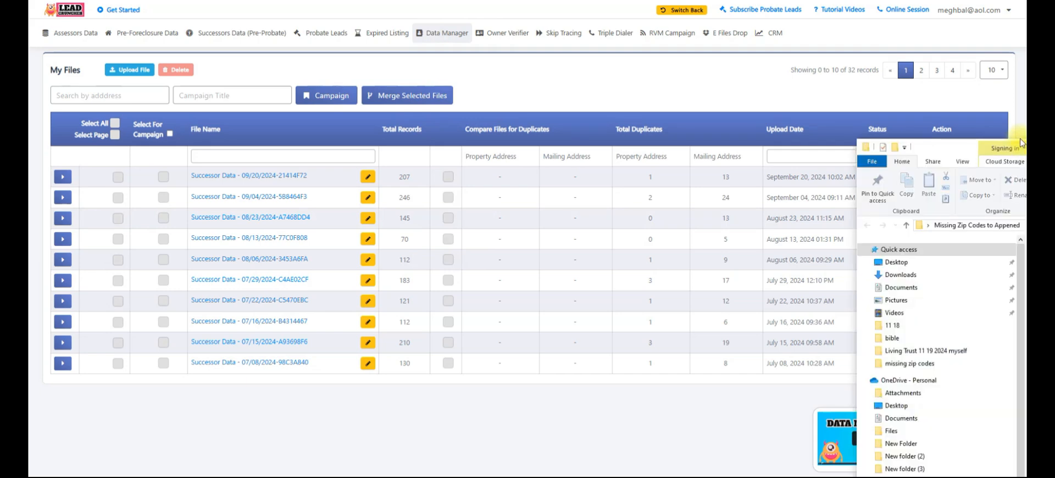
pyautogui.moveTo(957, 147); pyautogui.dragTo(614, 44)
pyautogui.click(720, 158)
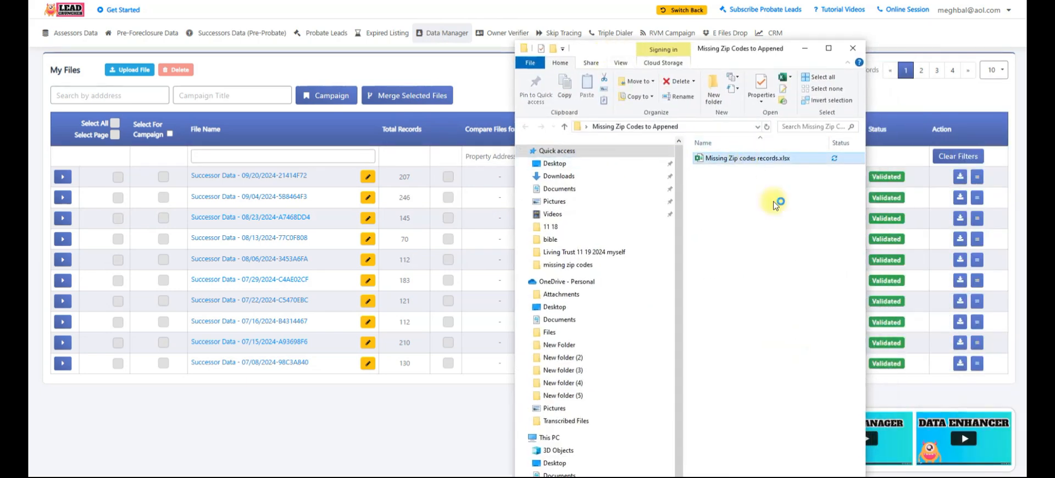
pyautogui.press('Return')
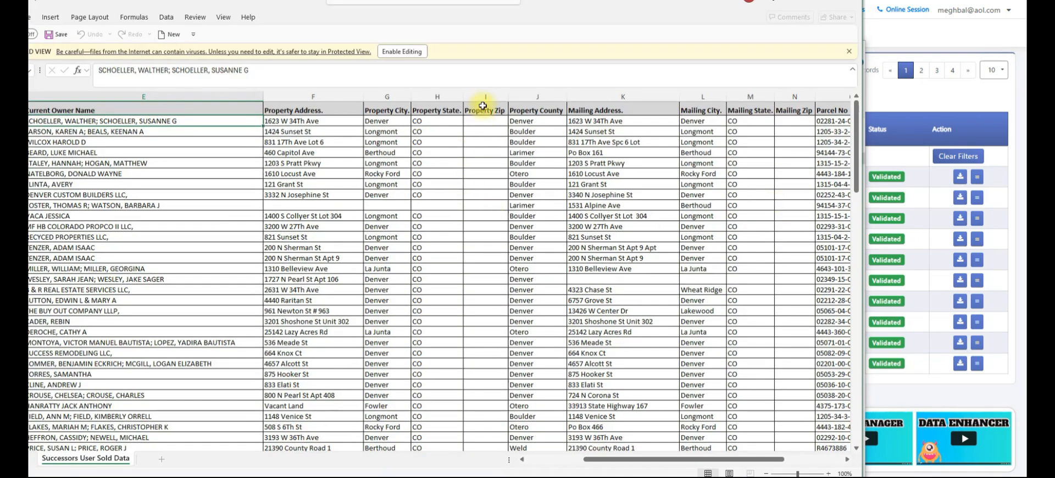
# Review the Property Zip and Mailing Zip columns in the spreadsheet and close the workbook
pyautogui.moveTo(483, 111); pyautogui.dragTo(488, 377)
pyautogui.moveTo(795, 110); pyautogui.dragTo(791, 375)
pyautogui.moveTo(680, 3); pyautogui.dragTo(677, 73)
pyautogui.click(856, 76)
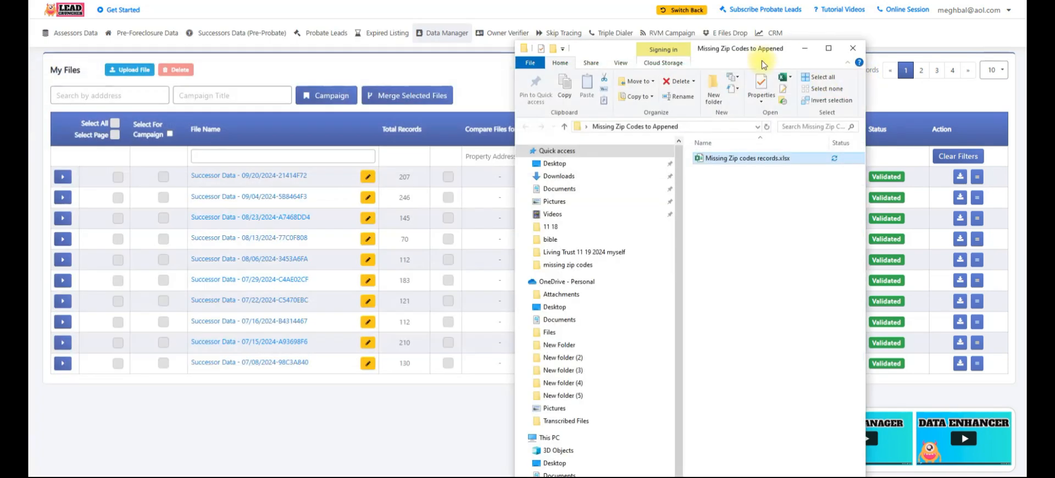
# Add Missing Zip codes records.xlsx from File Explorer as a new file upload in the Data Manager
pyautogui.moveTo(806, 87); pyautogui.dragTo(1025, 128)
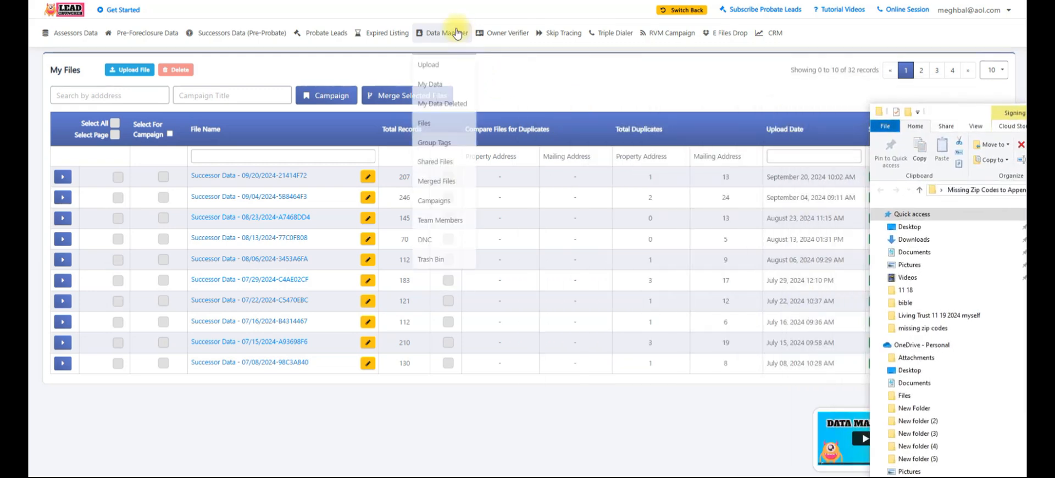
pyautogui.click(136, 74)
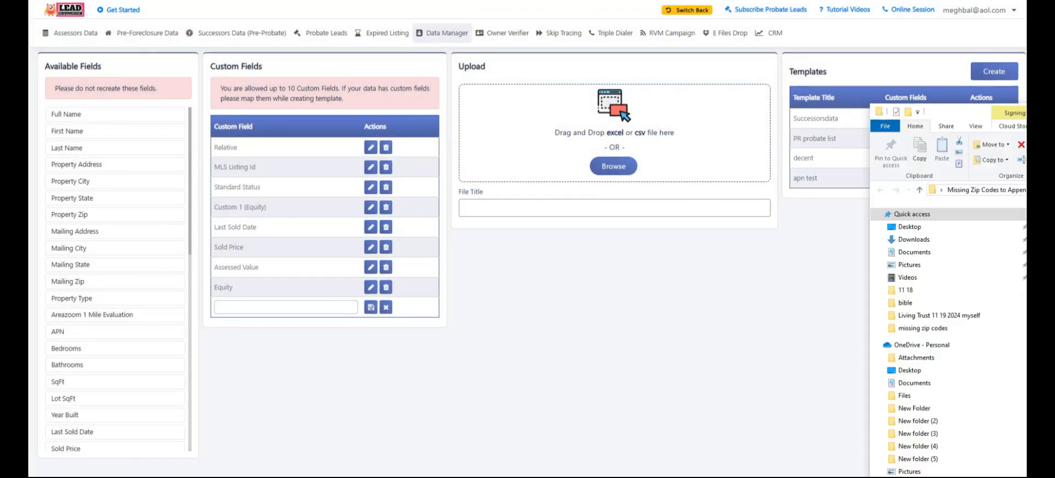
pyautogui.moveTo(1001, 203); pyautogui.dragTo(669, 150)
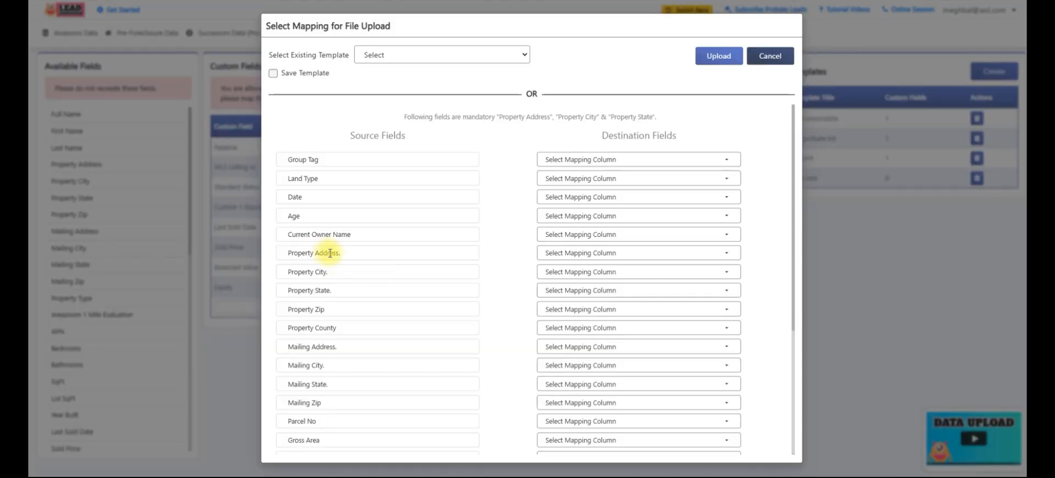
# Map the source fields Property Address, Property City and Property State to the destination fields of the same names
pyautogui.click(624, 254)
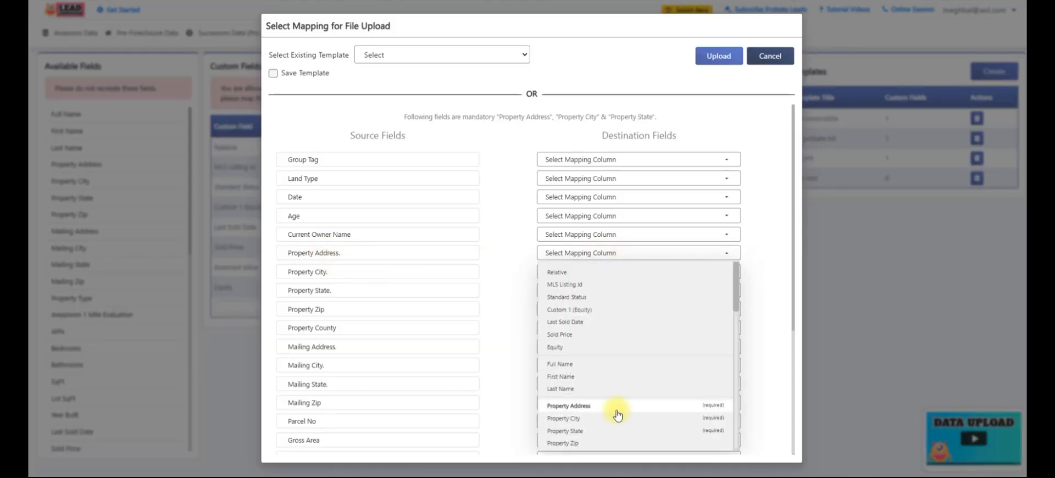
pyautogui.click(618, 407)
pyautogui.click(602, 273)
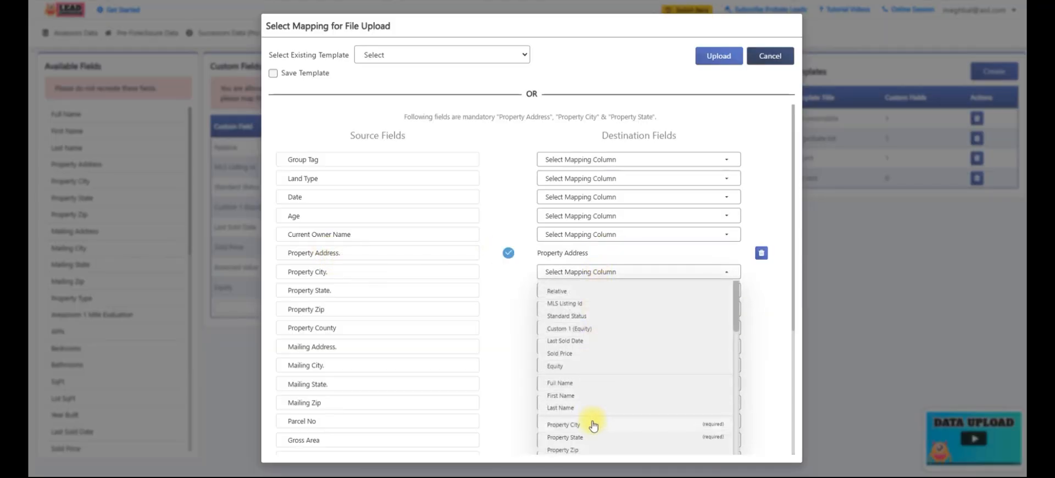
pyautogui.click(592, 427)
pyautogui.click(590, 290)
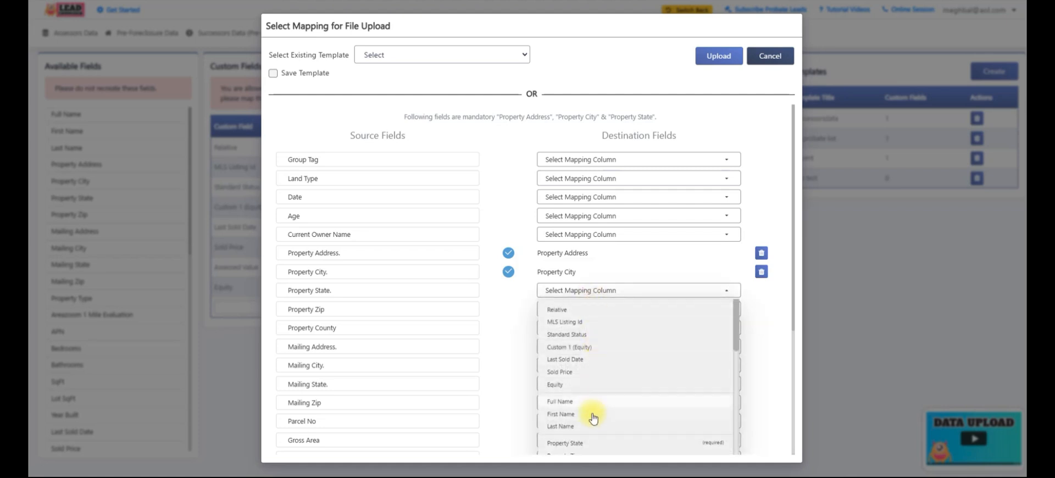
pyautogui.click(591, 445)
# Map the source fields Mailing Address, Mailing City and Mailing State to their matching destination fields
pyautogui.scroll(-2, 513, 325)
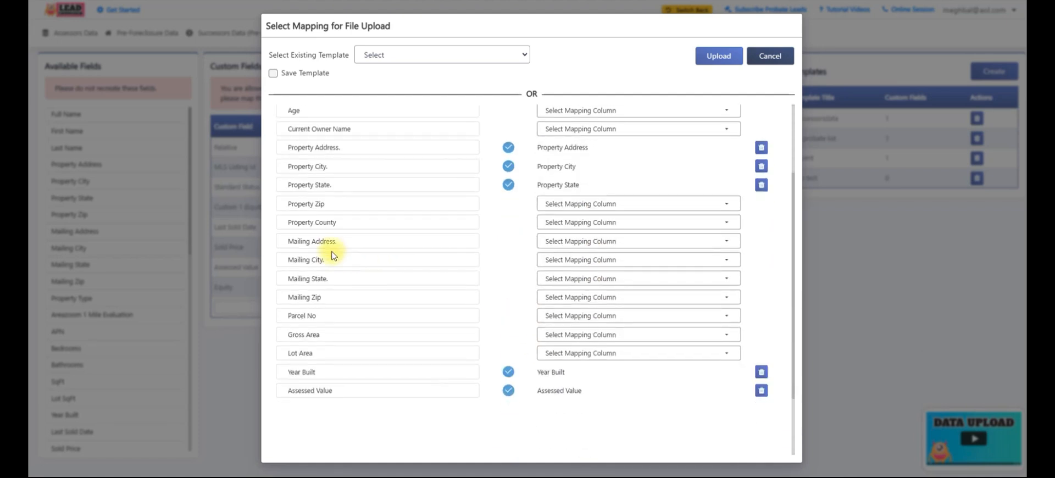
pyautogui.click(561, 241)
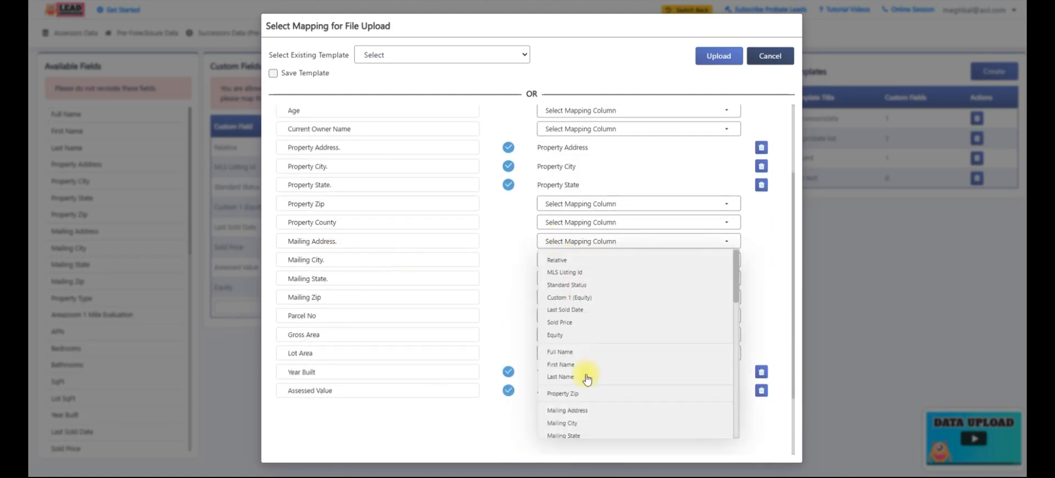
pyautogui.click(584, 411)
pyautogui.click(580, 260)
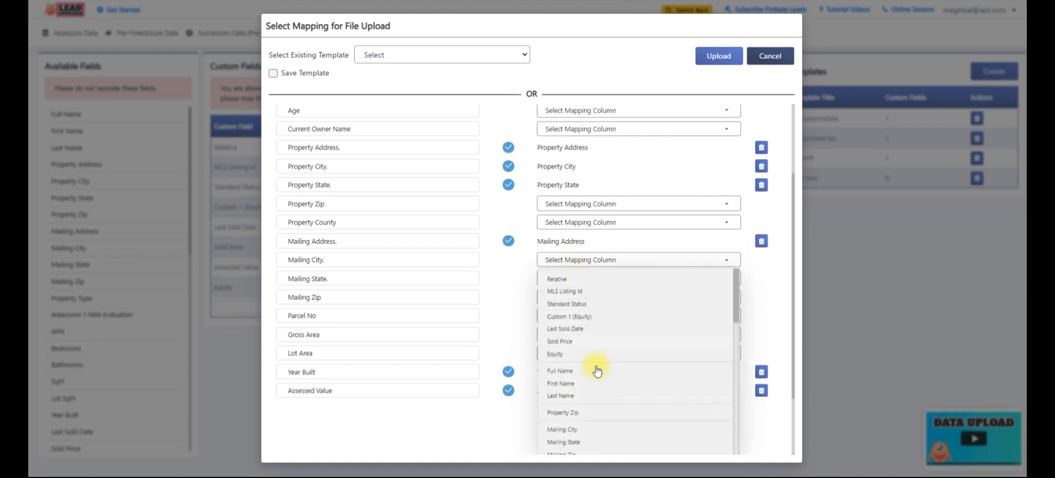
pyautogui.click(596, 429)
pyautogui.click(577, 282)
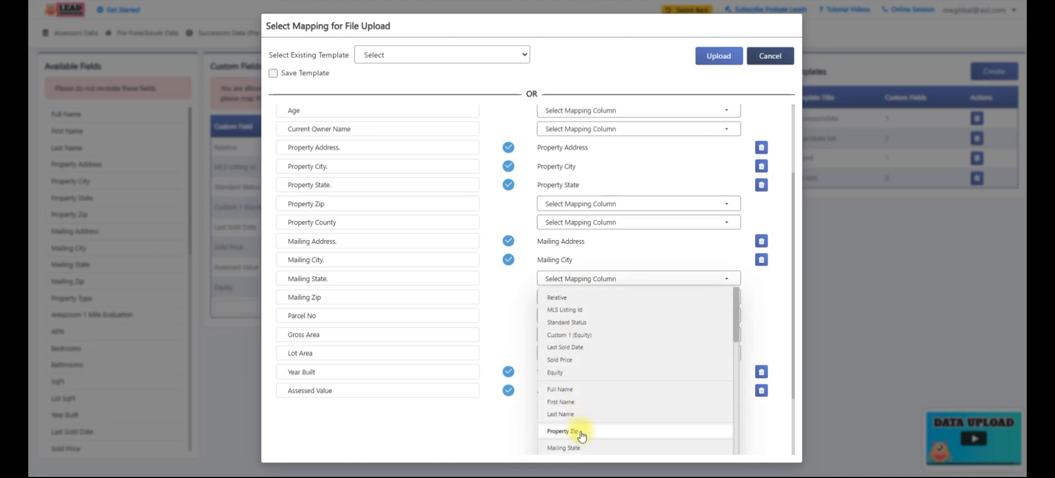
pyautogui.click(567, 448)
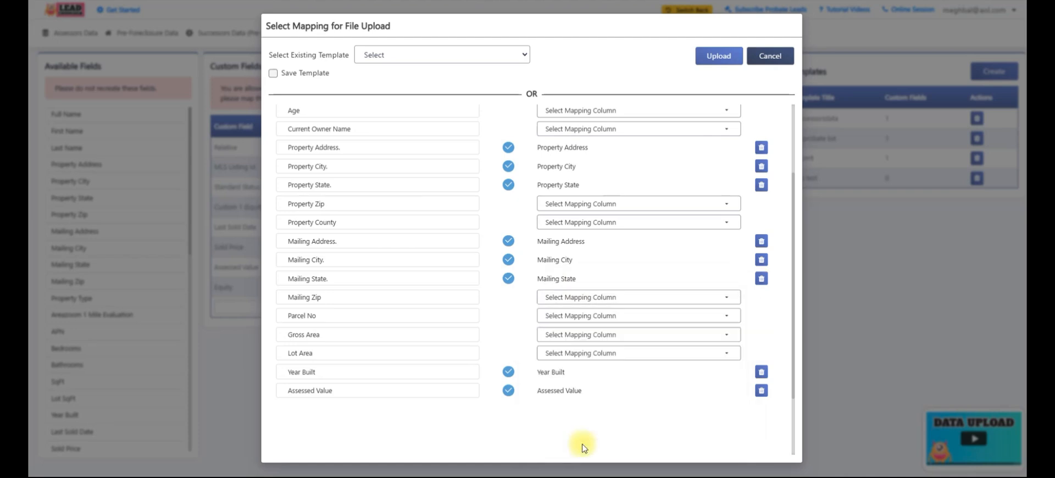
# Remove the Year Built and Assessed Value mappings and upload the file, agreeing to skip records with missing required values
pyautogui.click(762, 373)
pyautogui.click(762, 390)
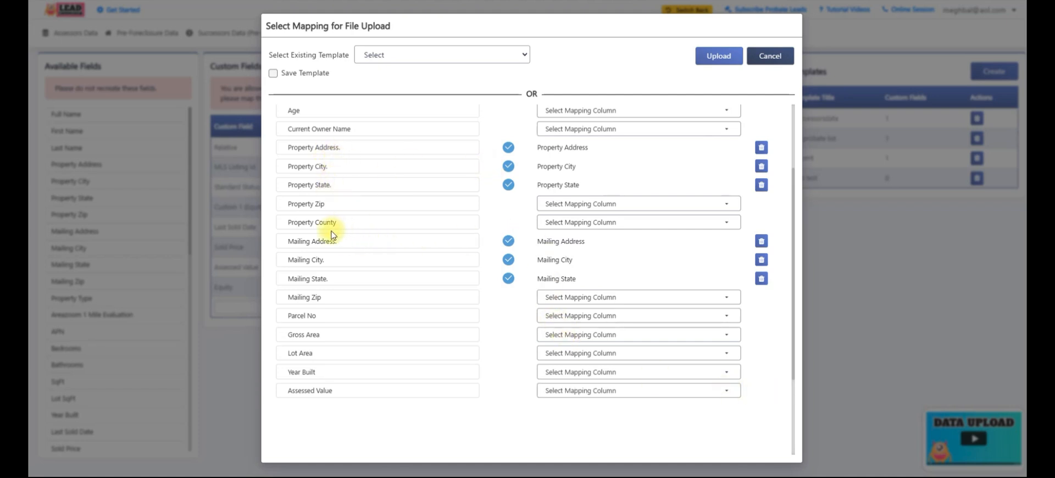
pyautogui.click(713, 56)
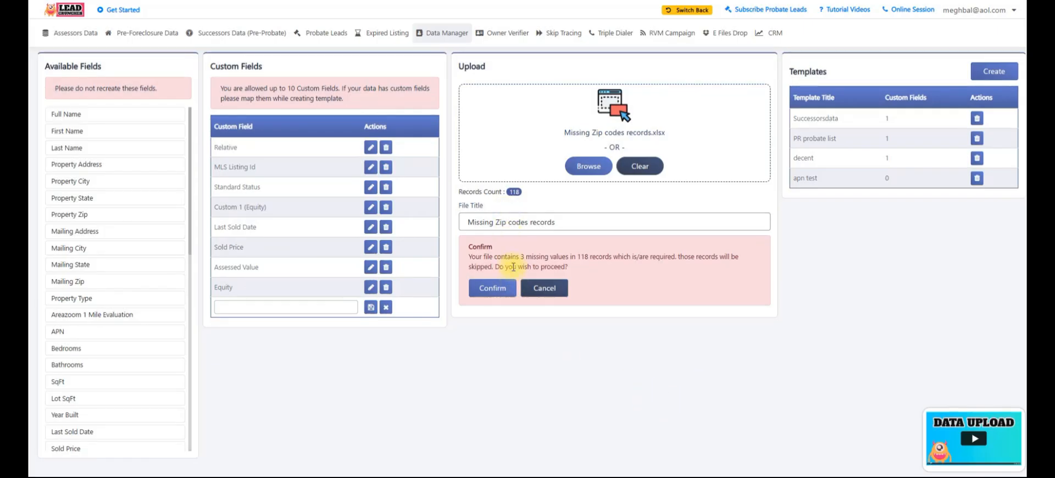
pyautogui.moveTo(517, 257); pyautogui.dragTo(580, 253)
pyautogui.click(507, 291)
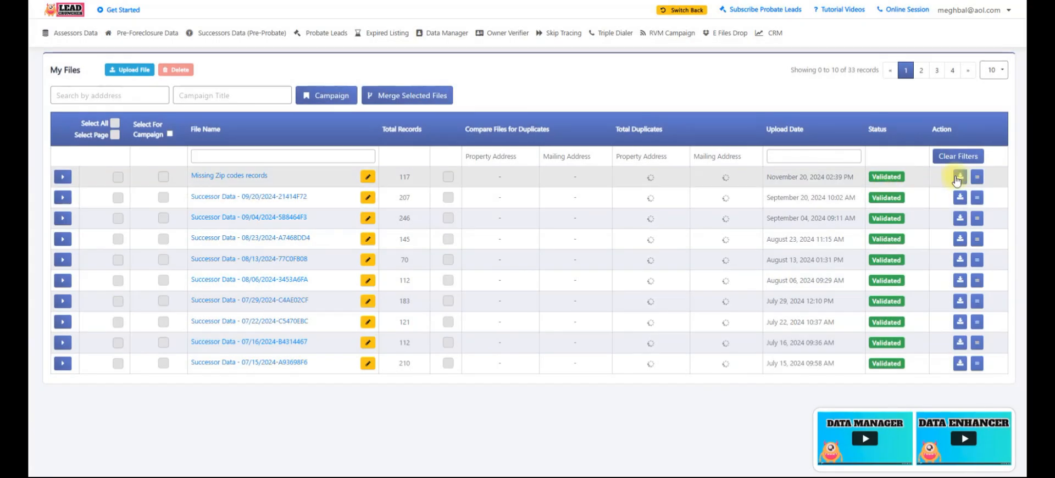
# Download the validated Missing Zip codes records file and open it in Excel with editing enabled
pyautogui.click(959, 178)
pyautogui.click(846, 208)
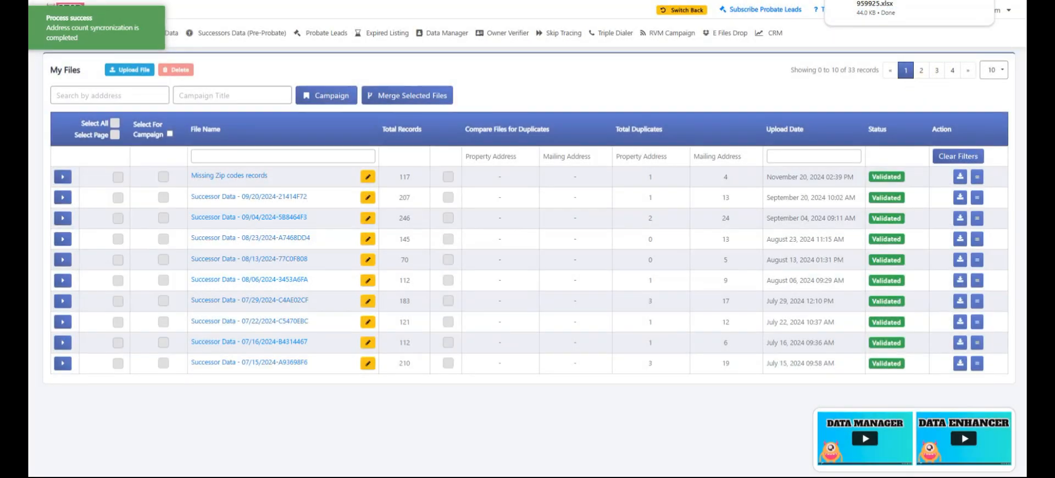
pyautogui.click(865, 17)
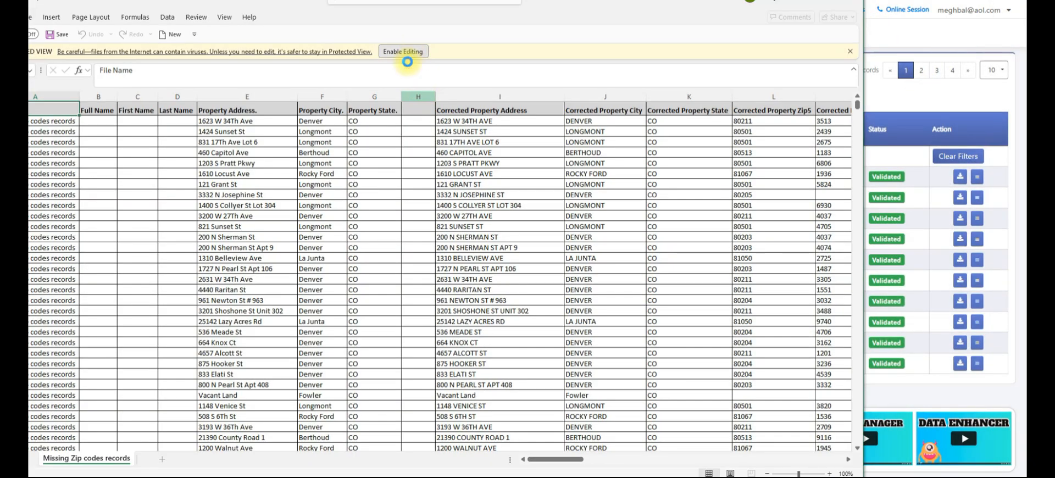
pyautogui.click(410, 51)
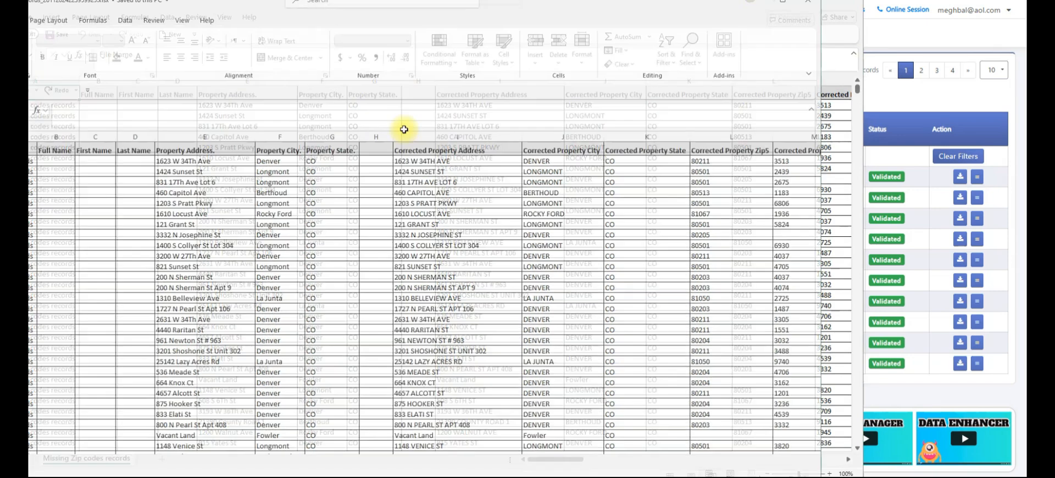
# Highlight blank column H and the Corrected Property Zip5 column in yellow
pyautogui.click(374, 137)
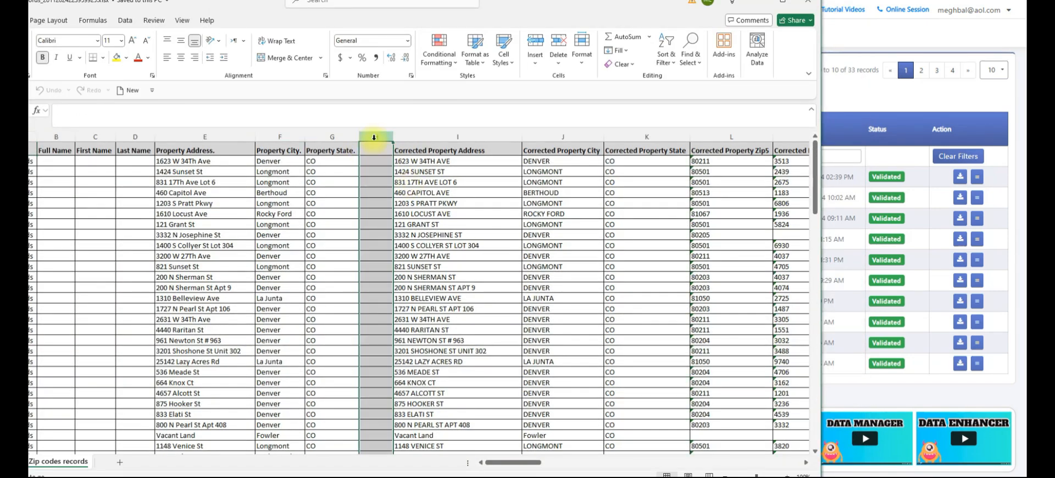
pyautogui.click(117, 57)
pyautogui.click(721, 135)
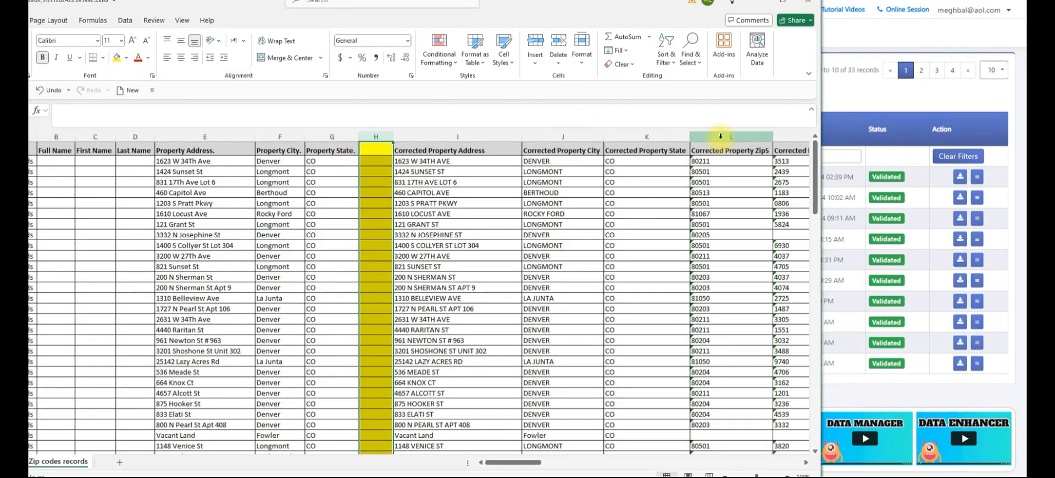
pyautogui.click(120, 58)
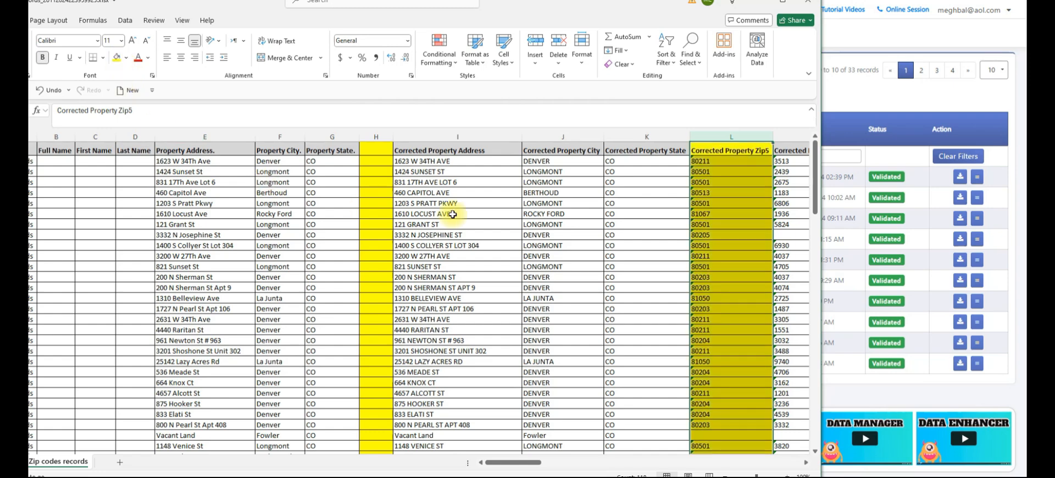
# Paste the copied Corrected Property Zip5 column into the blank column after Property State in the raw data section
pyautogui.click(600, 224)
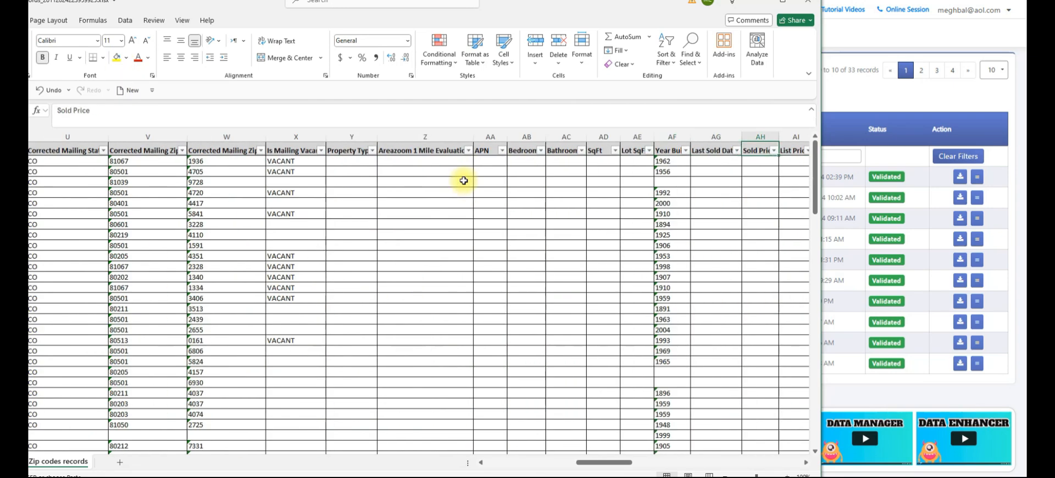
pyautogui.press('Right')
pyautogui.press('Right')
pyautogui.press('Right')
pyautogui.press('Right')
pyautogui.press('Right')
pyautogui.press('Right')
pyautogui.press('Right')
pyautogui.press('Right')
pyautogui.press('Right')
pyautogui.press('Right')
pyautogui.press('Right')
pyautogui.press('Right')
pyautogui.press('Right')
pyautogui.press('Right')
pyautogui.press('Right')
pyautogui.press('Right')
pyautogui.press('Right')
pyautogui.press('Right')
pyautogui.press('Right')
pyautogui.press('Right')
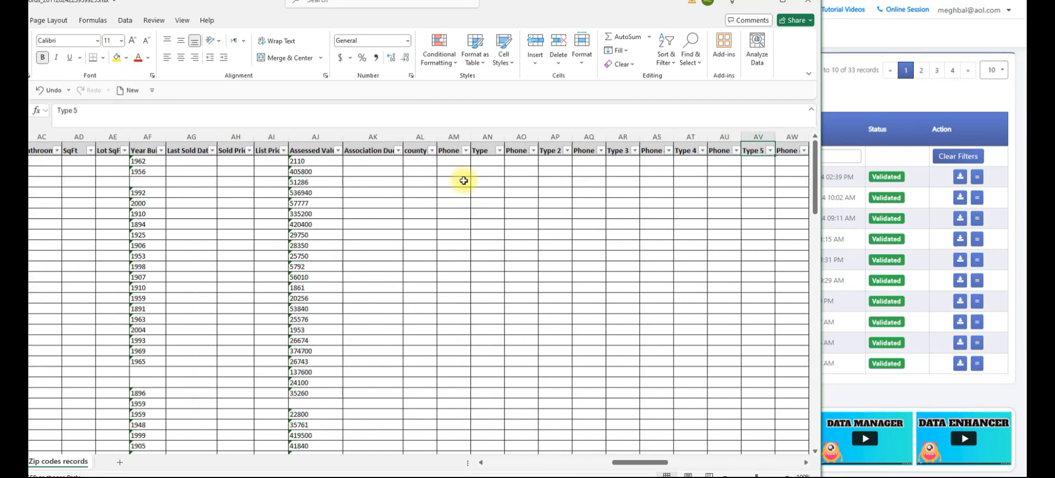
pyautogui.press('Right')
pyautogui.press('Right')
pyautogui.press('Right')
pyautogui.press('Right')
pyautogui.press('Right')
pyautogui.press('Right')
pyautogui.press('Right')
pyautogui.press('Right')
pyautogui.press('Right')
pyautogui.press('Right')
pyautogui.press('Right')
pyautogui.press('Right')
pyautogui.press('Right')
pyautogui.press('Right')
pyautogui.press('Right')
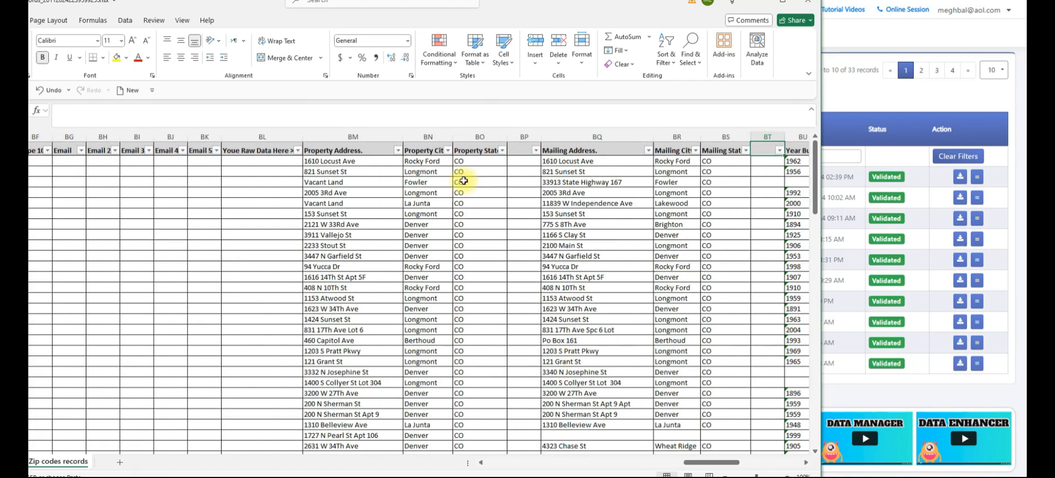
pyautogui.rightClick(520, 139)
pyautogui.click(546, 210)
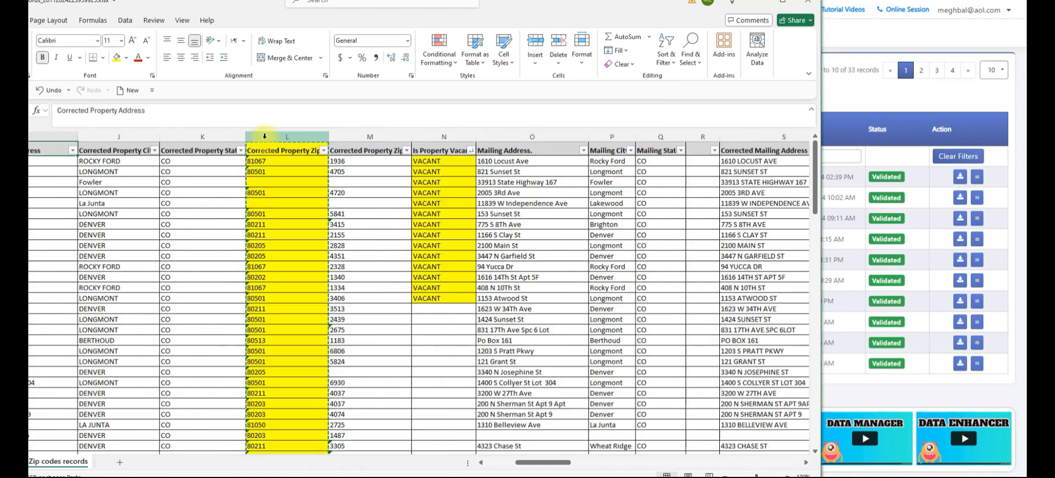
# Highlight the Corrected Mailing Zip5 column in yellow
pyautogui.click(668, 136)
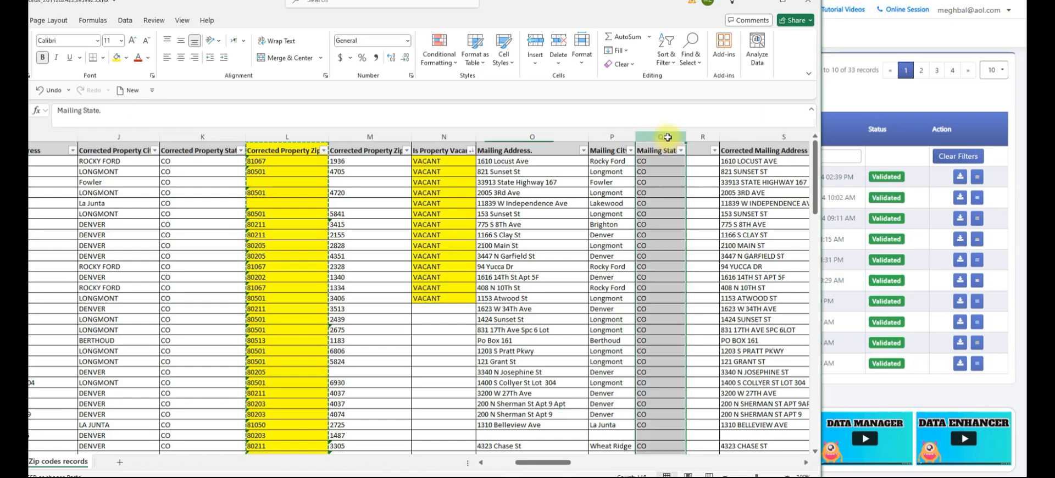
pyautogui.hscroll(5, 668, 136)
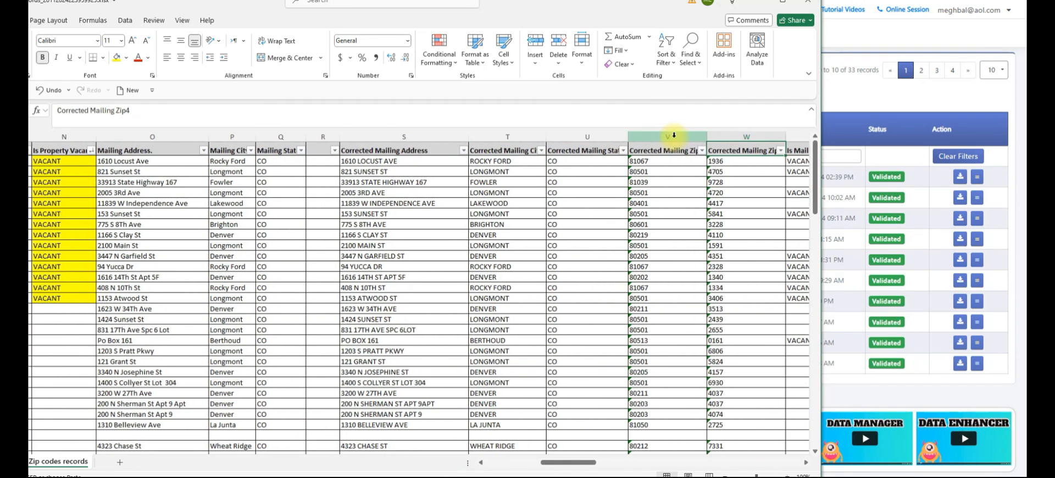
pyautogui.click(675, 136)
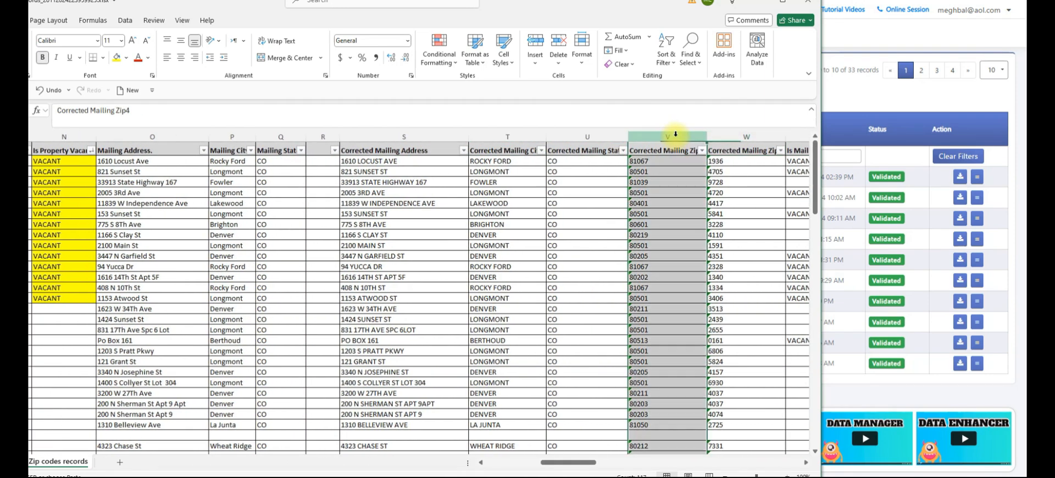
pyautogui.click(119, 58)
# Copy the Corrected Mailing Zip5 column into the blank column after Mailing State in the raw data section
pyautogui.rightClick(668, 137)
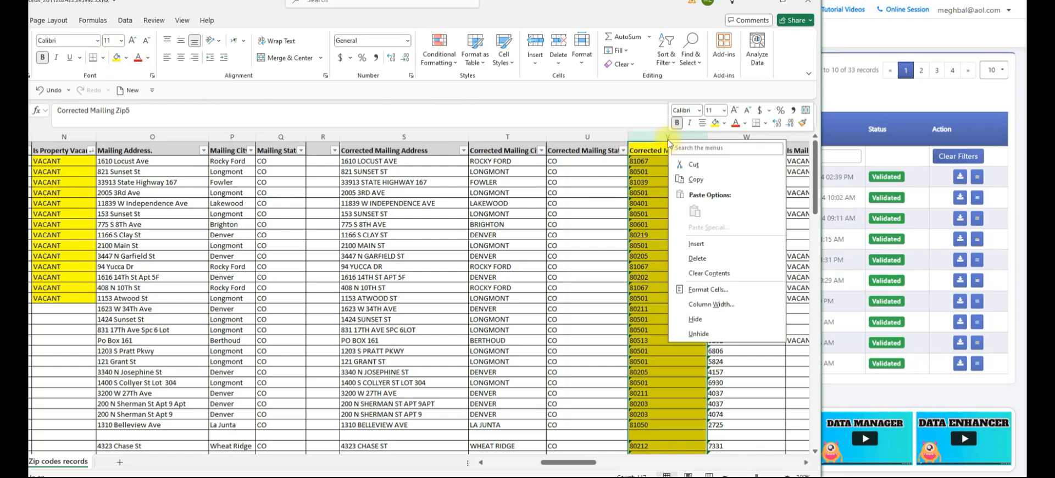
pyautogui.click(696, 180)
pyautogui.press('Right')
pyautogui.press('Right')
pyautogui.press('Right')
pyautogui.press('Right')
pyautogui.press('Right')
pyautogui.press('Right')
pyautogui.press('Right')
pyautogui.press('Right')
pyautogui.press('Right')
pyautogui.press('Right')
pyautogui.press('Right')
pyautogui.press('Right')
pyautogui.press('Right')
pyautogui.press('Right')
pyautogui.press('Right')
pyautogui.press('Right')
pyautogui.press('Right')
pyautogui.press('Right')
pyautogui.press('Right')
pyautogui.press('Right')
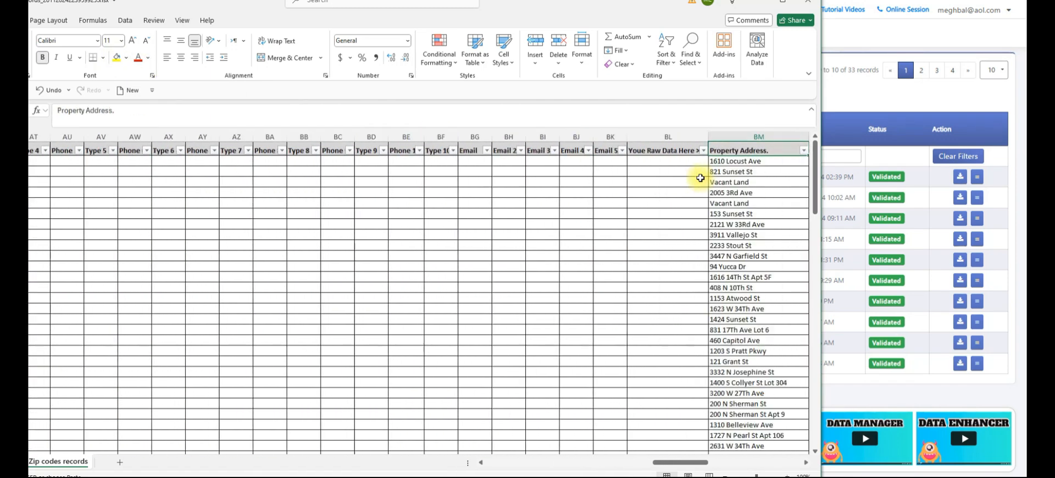
pyautogui.press('Right')
pyautogui.press('Right')
pyautogui.press('Right')
pyautogui.press('Right')
pyautogui.press('Right')
pyautogui.press('Right')
pyautogui.press('Right')
pyautogui.press('Right')
pyautogui.press('Right')
pyautogui.press('Right')
pyautogui.press('Right')
pyautogui.press('Right')
pyautogui.click(463, 137)
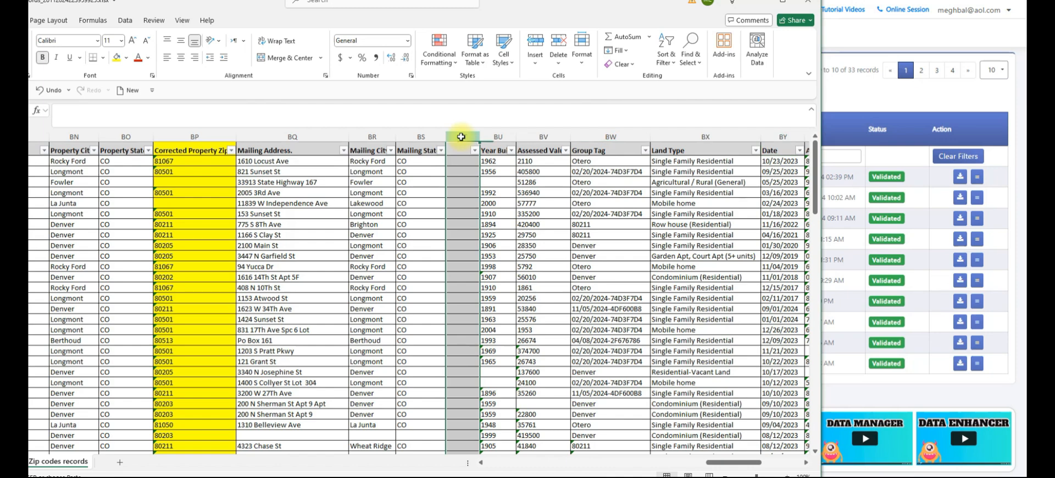
pyautogui.rightClick(463, 137)
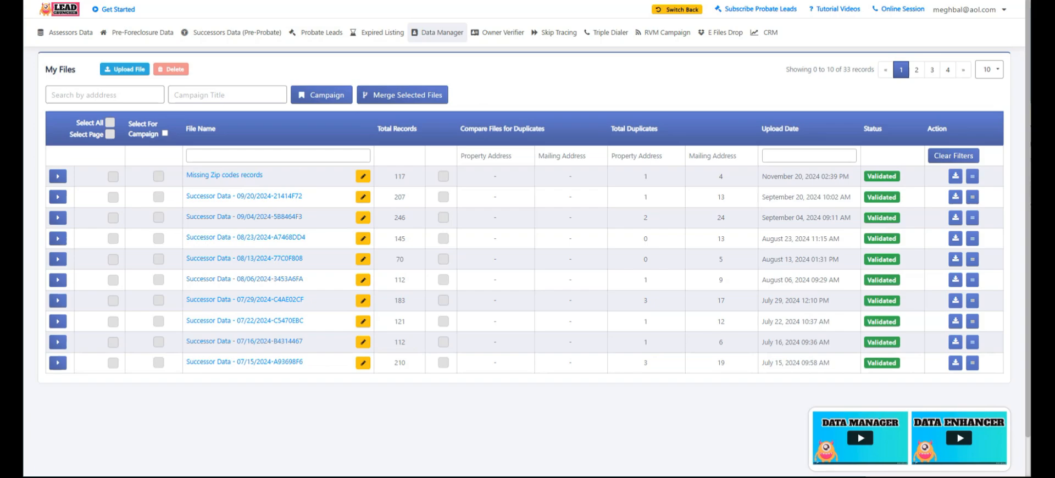
# Open Lead Cruncher's Tutorial Videos page and browse the available videos
pyautogui.click(835, 9)
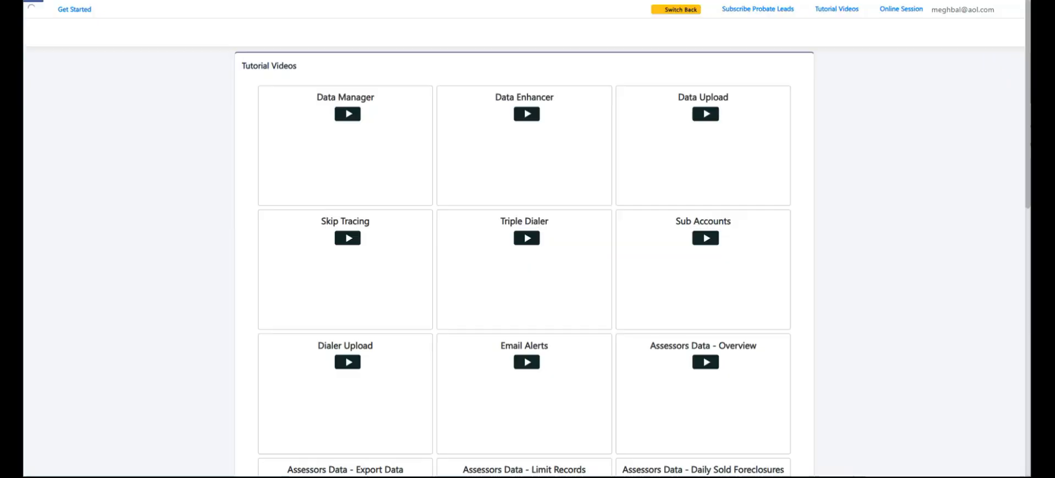
pyautogui.scroll(-3, 861, 196)
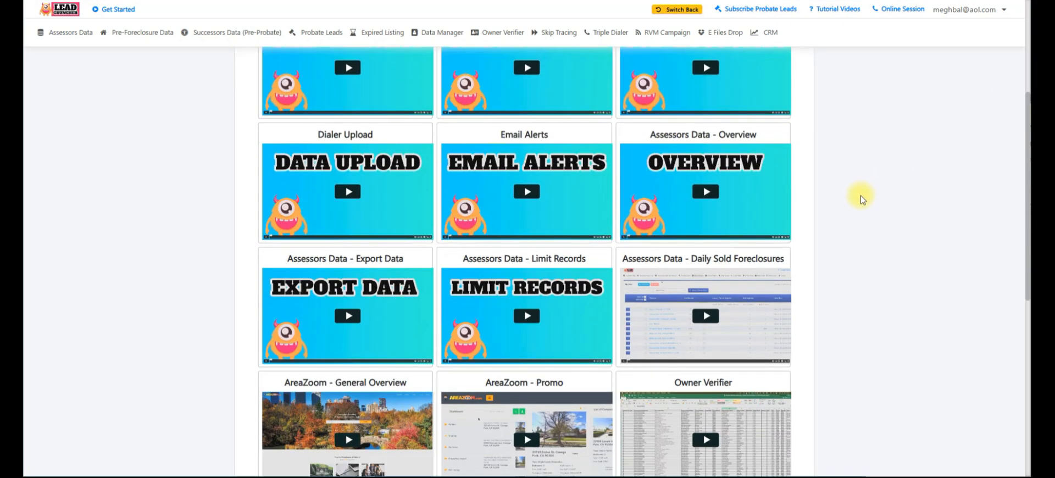
pyautogui.scroll(-1, 861, 195)
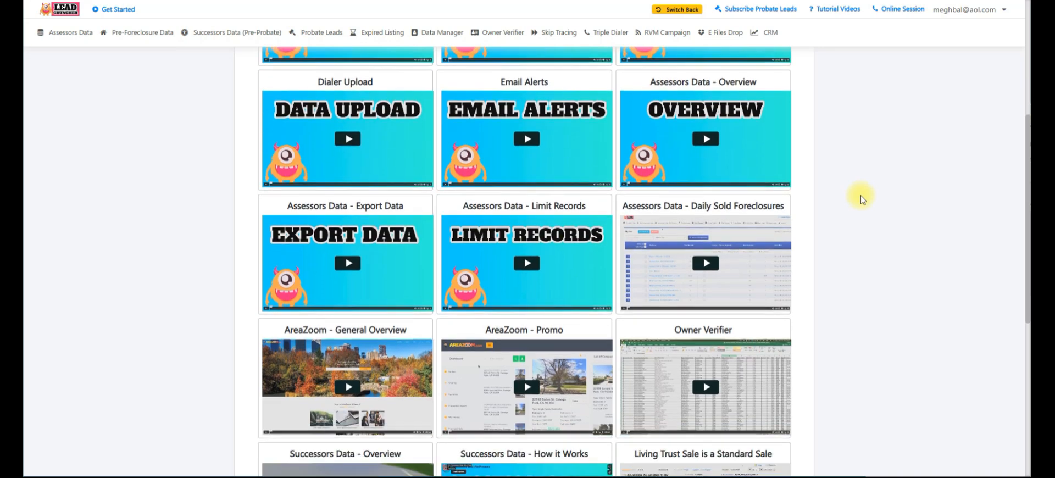